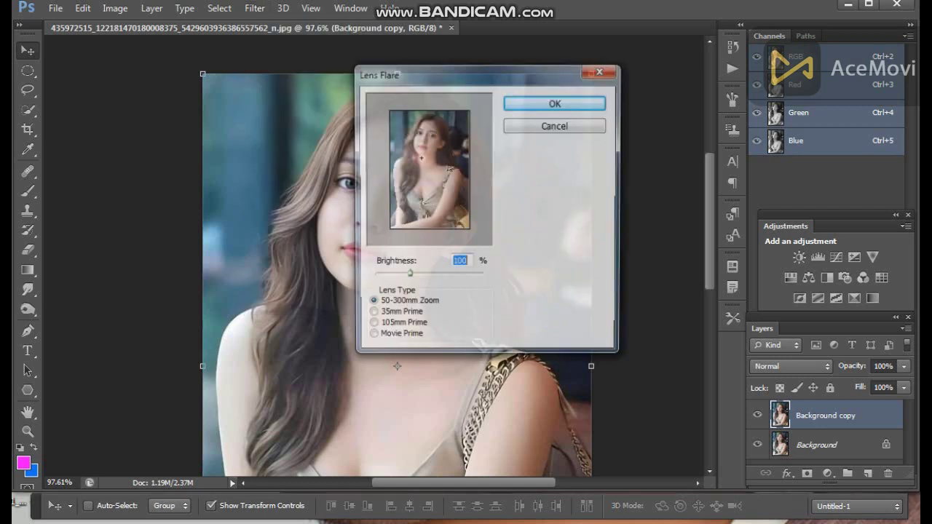
{"action": "mouse_move", "coordinate": [408, 275]}
{"action": "left_mouse_down"}
{"action": "mouse_move", "coordinate": [444, 275]}
{"action": "mouse_move", "coordinate": [424, 275]}
{"action": "left_mouse_up"}
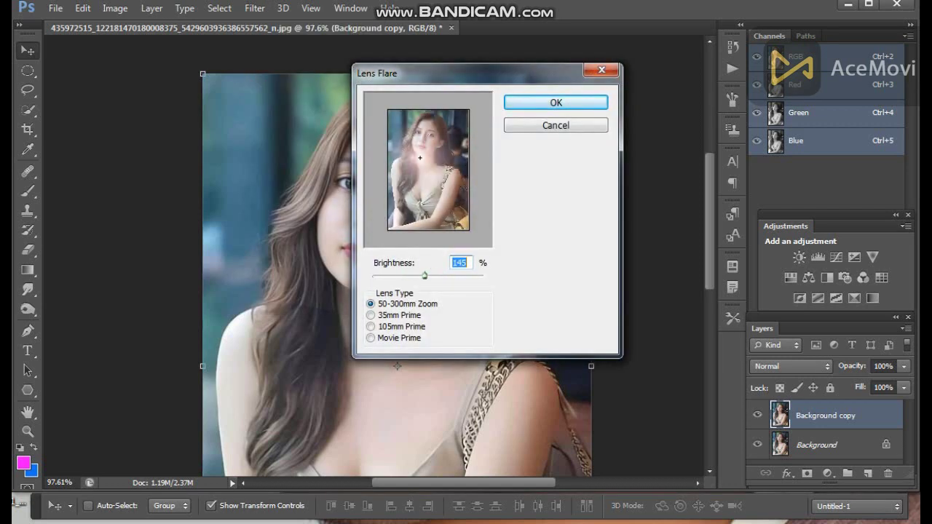
{"action": "left_click", "coordinate": [371, 338]}
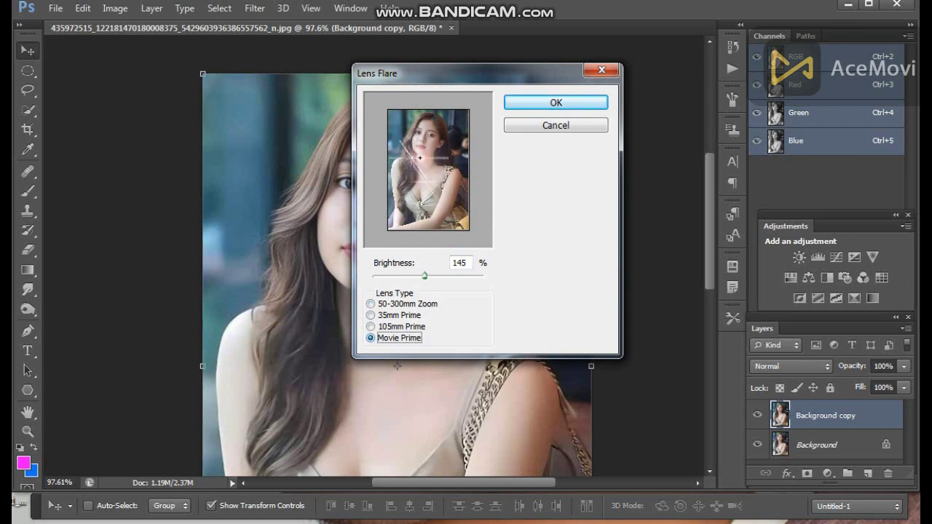
{"action": "left_click_drag", "start_coordinate": [424, 275], "coordinate": [457, 276]}
{"action": "key", "text": "Escape"}
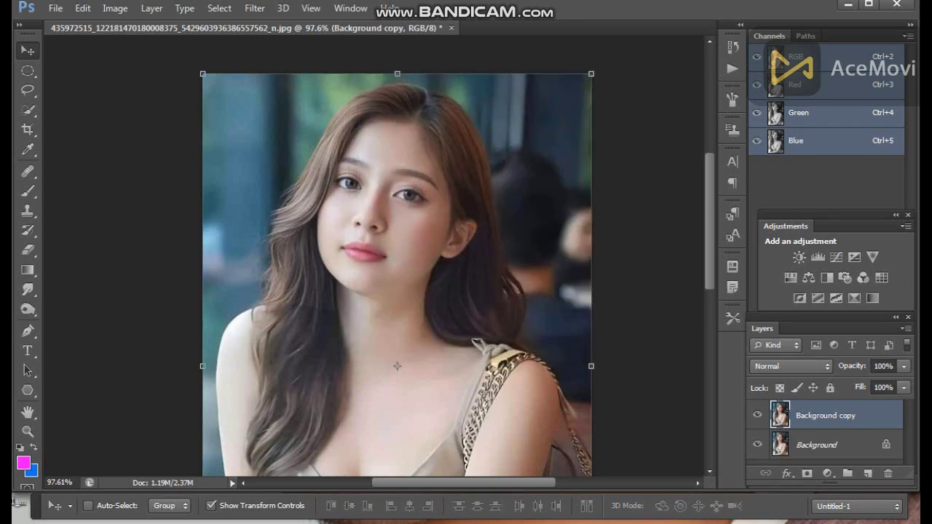
{"action": "left_click", "coordinate": [254, 8]}
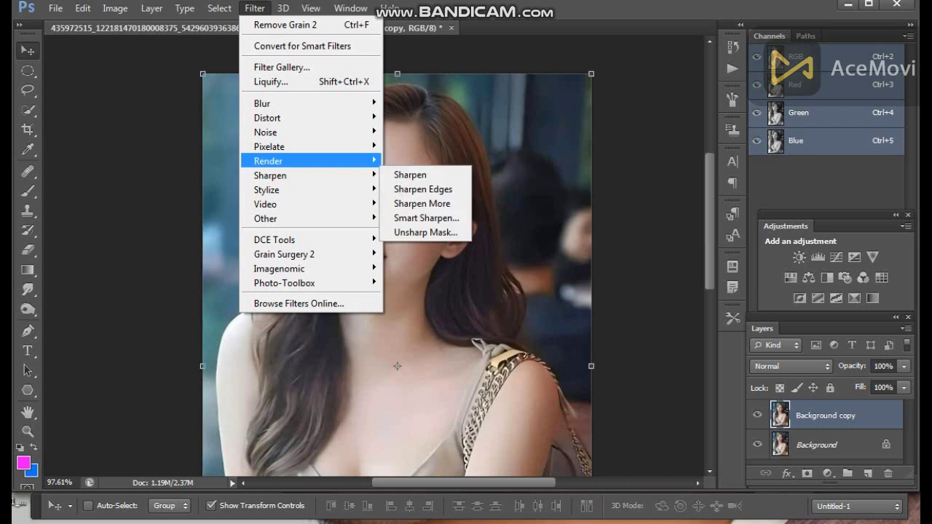
{"action": "mouse_move", "coordinate": [291, 161]}
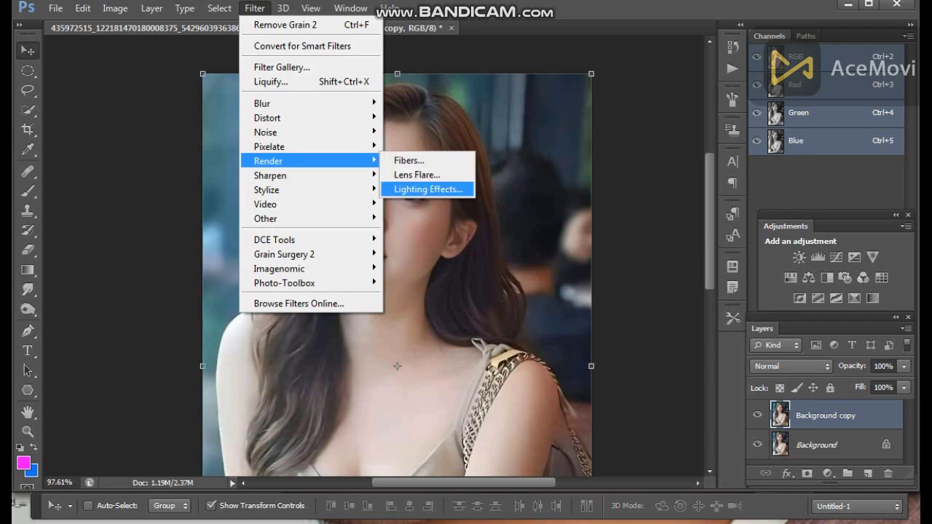
{"action": "left_click", "coordinate": [428, 190]}
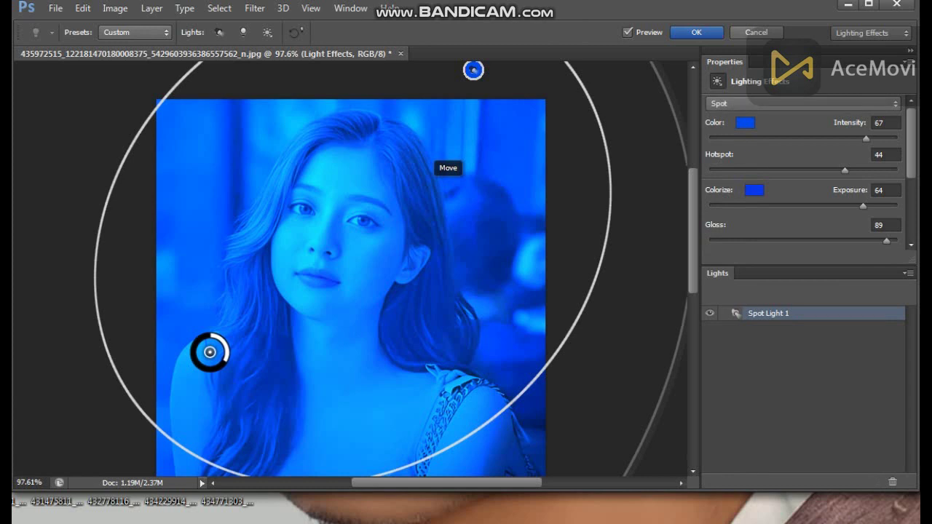
{"action": "left_click", "coordinate": [756, 32]}
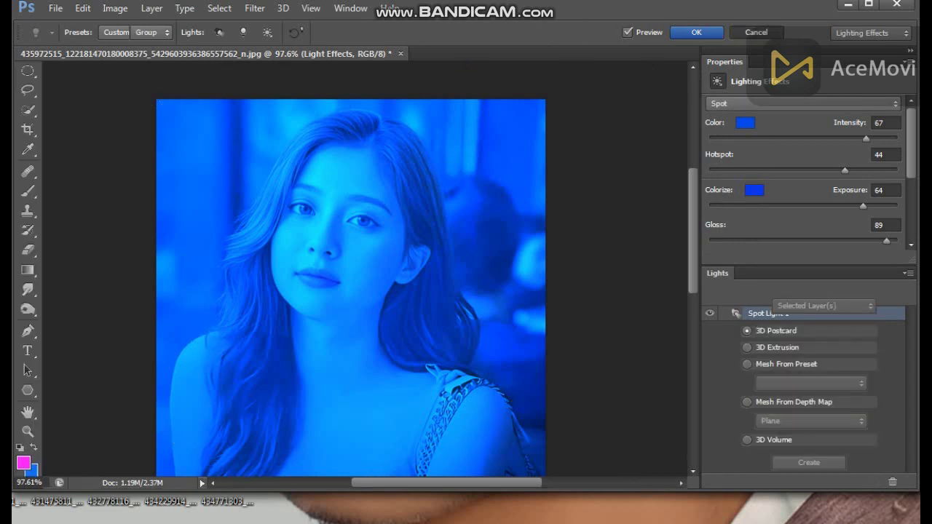
{"action": "left_click", "coordinate": [254, 8]}
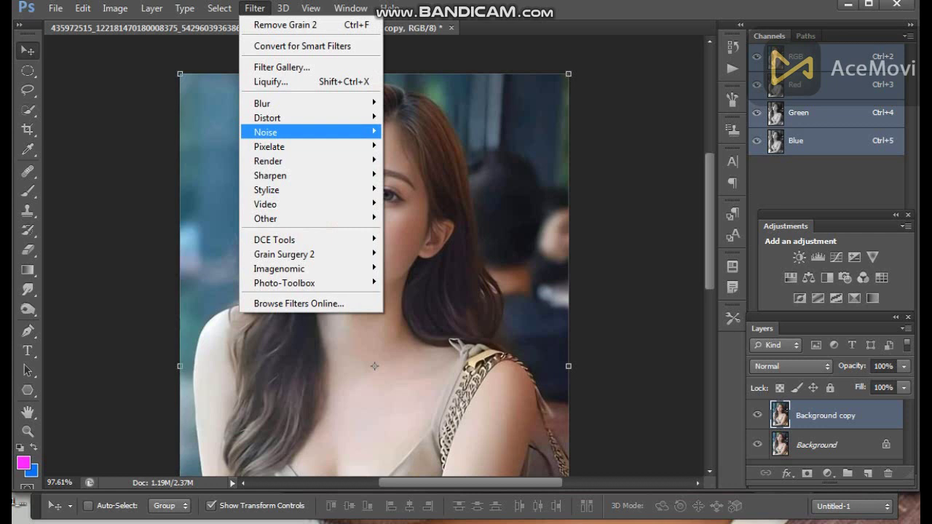
{"action": "mouse_move", "coordinate": [321, 161]}
{"action": "left_click", "coordinate": [397, 160]}
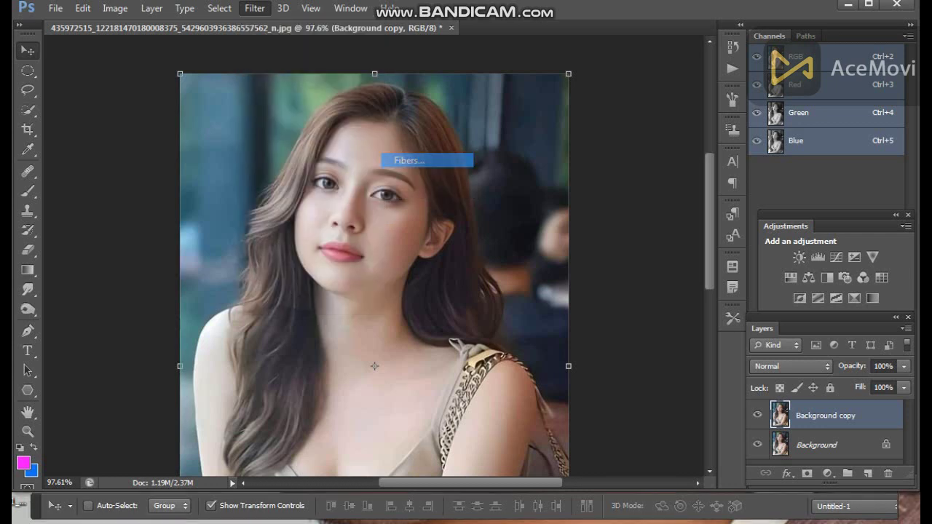
{"action": "key", "text": "Escape"}
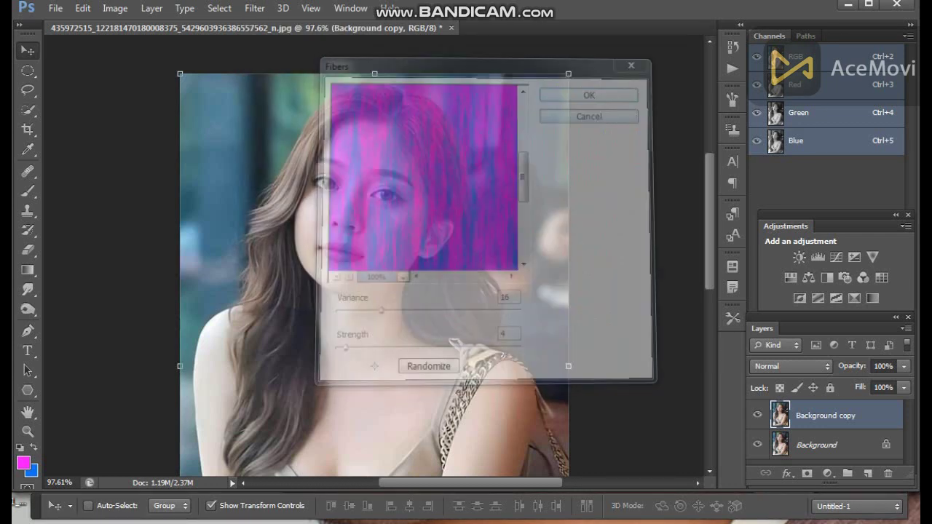
{"action": "left_click", "coordinate": [254, 8]}
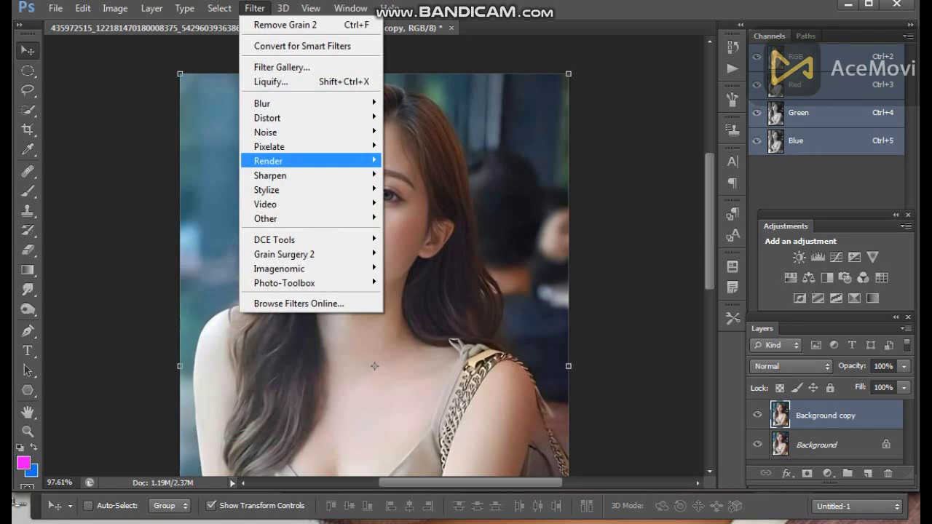
{"action": "mouse_move", "coordinate": [292, 146]}
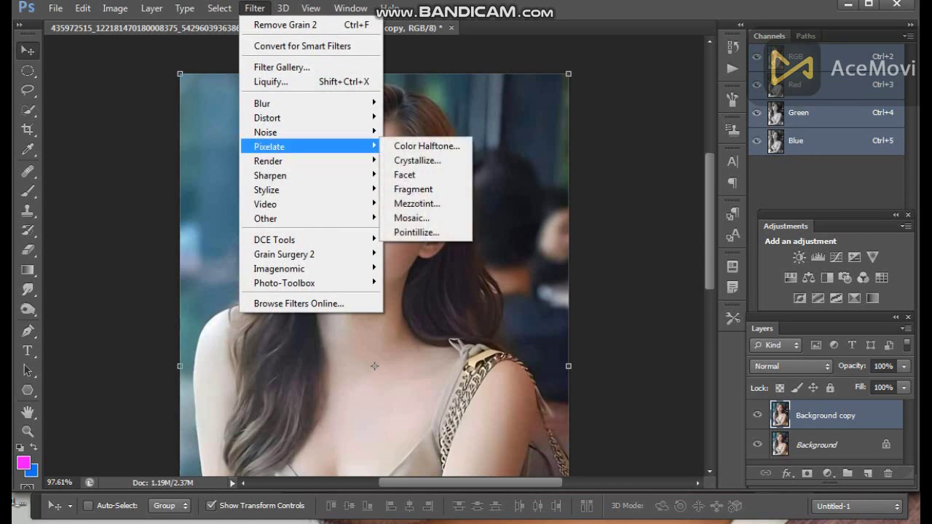
{"action": "left_click", "coordinate": [416, 232]}
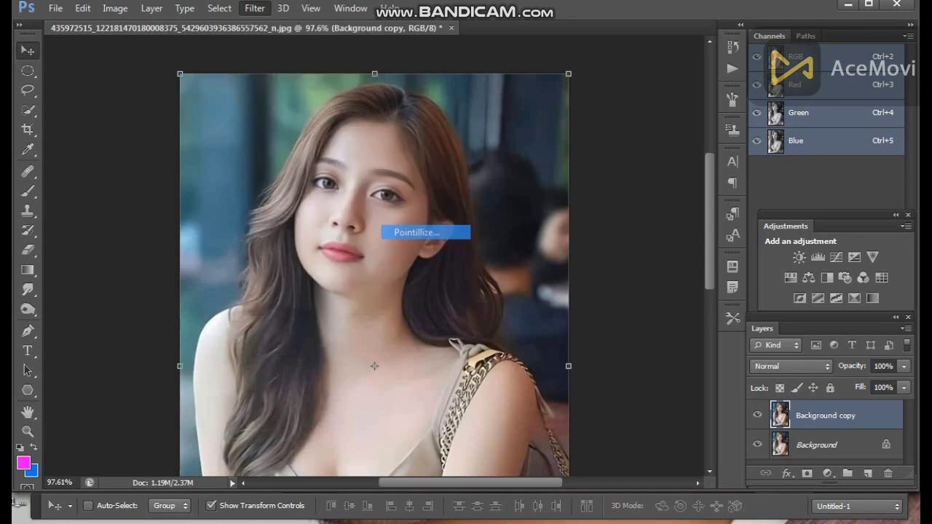
{"action": "left_click_drag", "start_coordinate": [400, 161], "coordinate": [474, 264]}
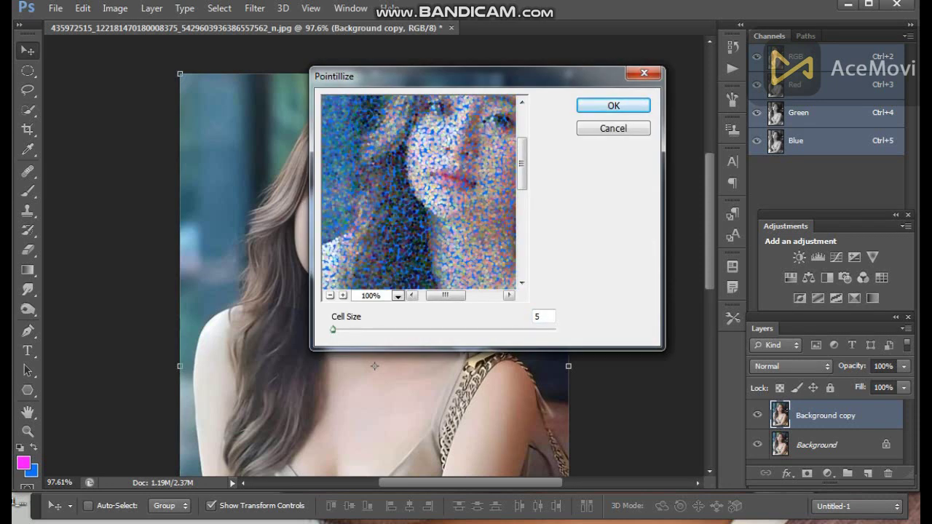
{"action": "mouse_move", "coordinate": [333, 330]}
{"action": "left_mouse_down"}
{"action": "mouse_move", "coordinate": [366, 330]}
{"action": "mouse_move", "coordinate": [331, 329]}
{"action": "left_mouse_up"}
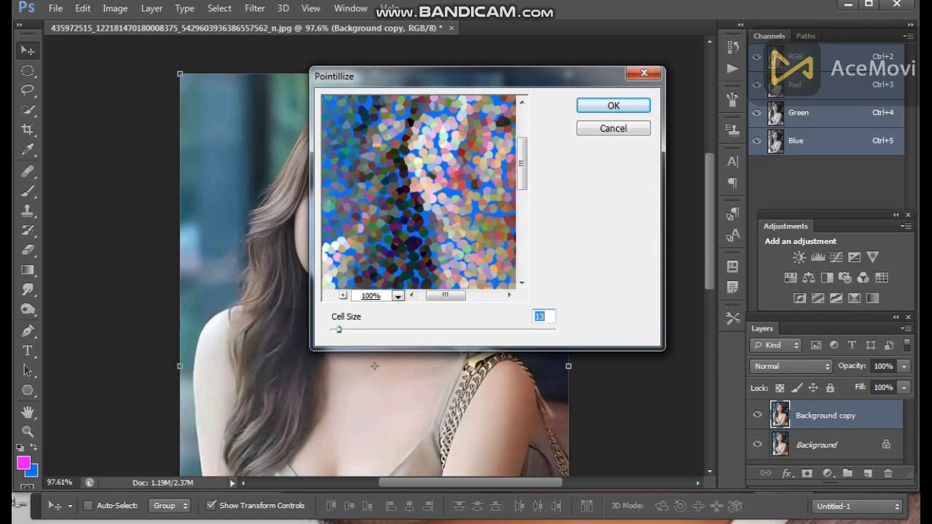
{"action": "left_click", "coordinate": [613, 128]}
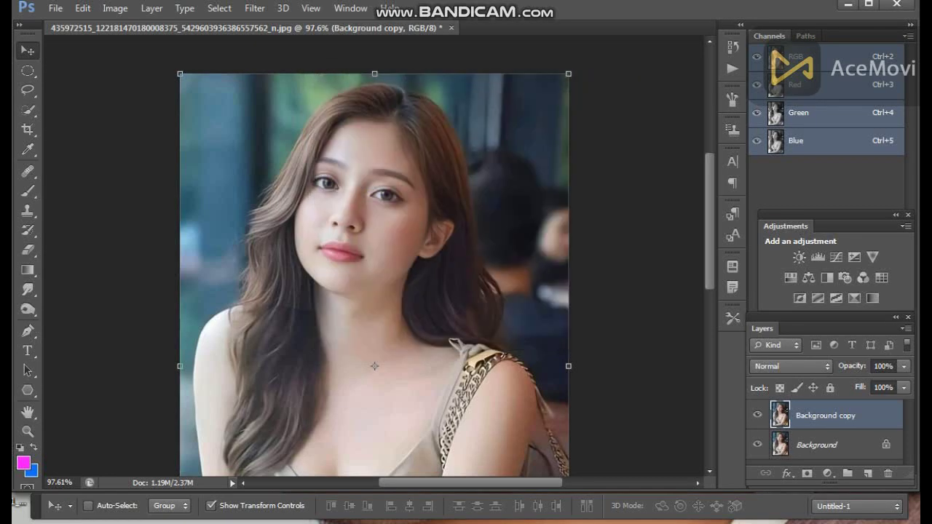
Apply the Crystallize filter to the Background copy layer with a cell size of 3.
{"action": "left_click", "coordinate": [254, 8]}
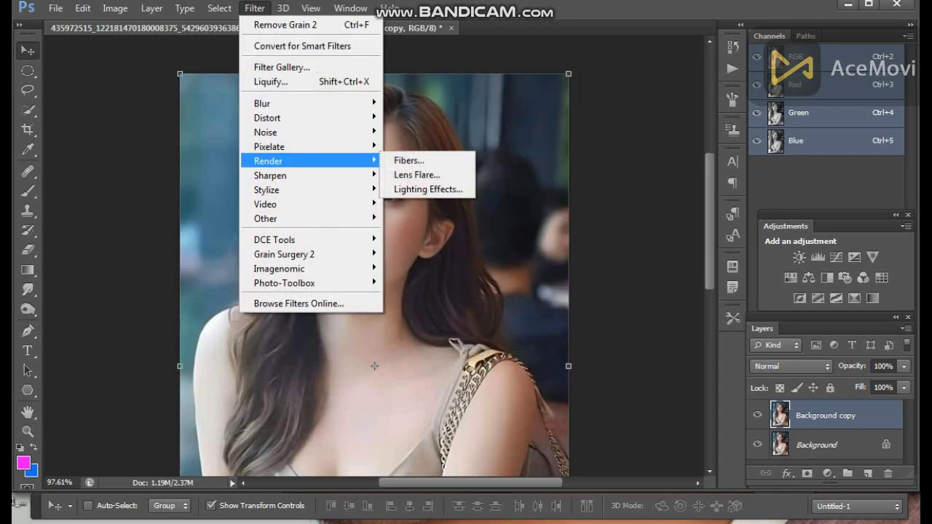
{"action": "mouse_move", "coordinate": [277, 147]}
{"action": "left_click", "coordinate": [417, 161]}
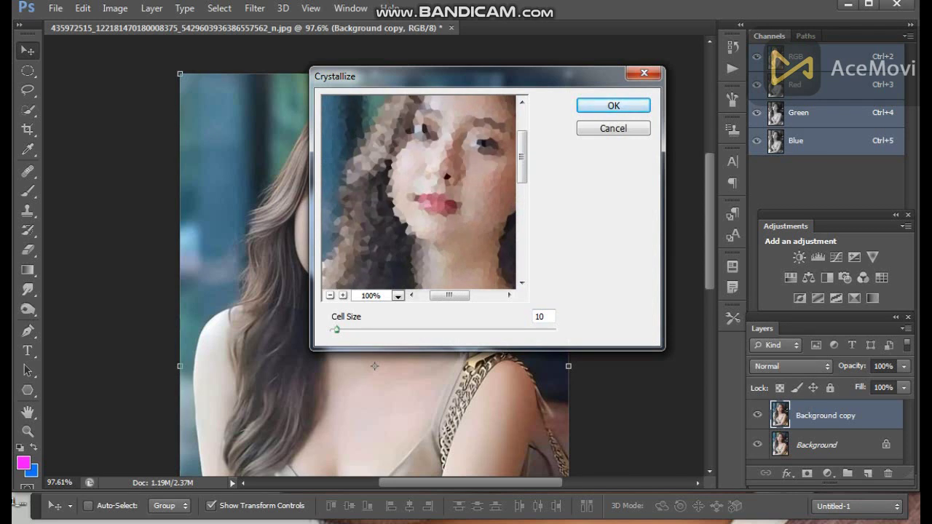
{"action": "mouse_move", "coordinate": [337, 330]}
{"action": "left_mouse_down"}
{"action": "mouse_move", "coordinate": [543, 330]}
{"action": "mouse_move", "coordinate": [332, 330]}
{"action": "left_mouse_up"}
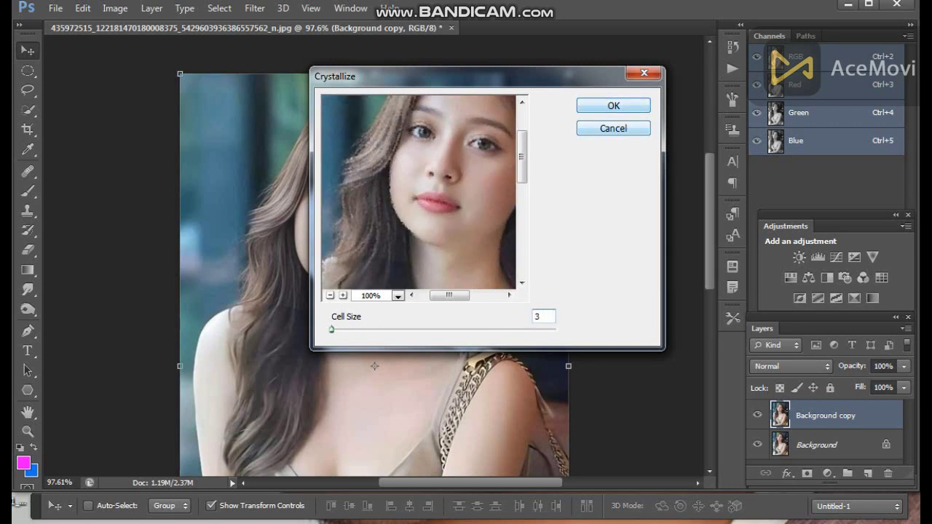
{"action": "key", "text": "Return"}
Choose the Smudge tool and set its brush size to 31 px with 0% hardness.
{"action": "scroll", "coordinate": [289, 297], "scroll_direction": "up", "scroll_amount": 3}
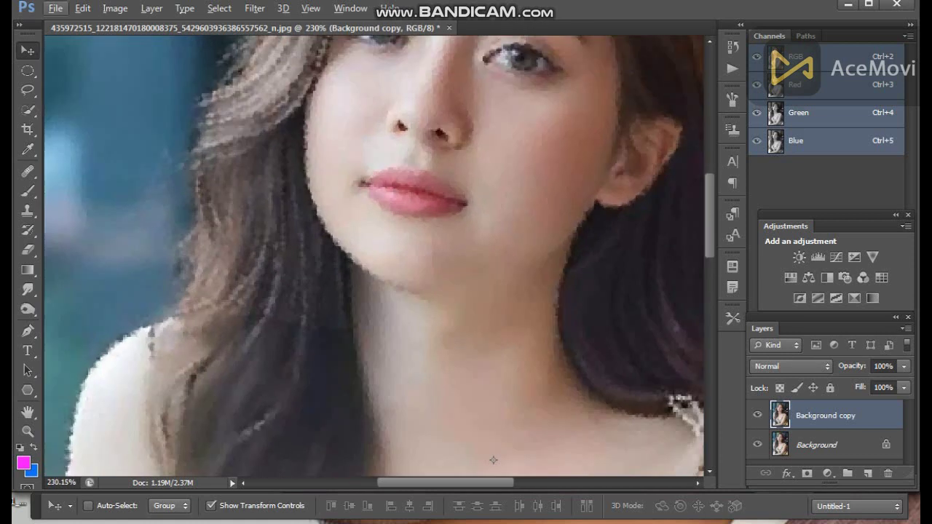
{"action": "left_click_drag", "start_coordinate": [288, 297], "coordinate": [259, 432]}
{"action": "left_click_drag", "start_coordinate": [313, 258], "coordinate": [306, 286]}
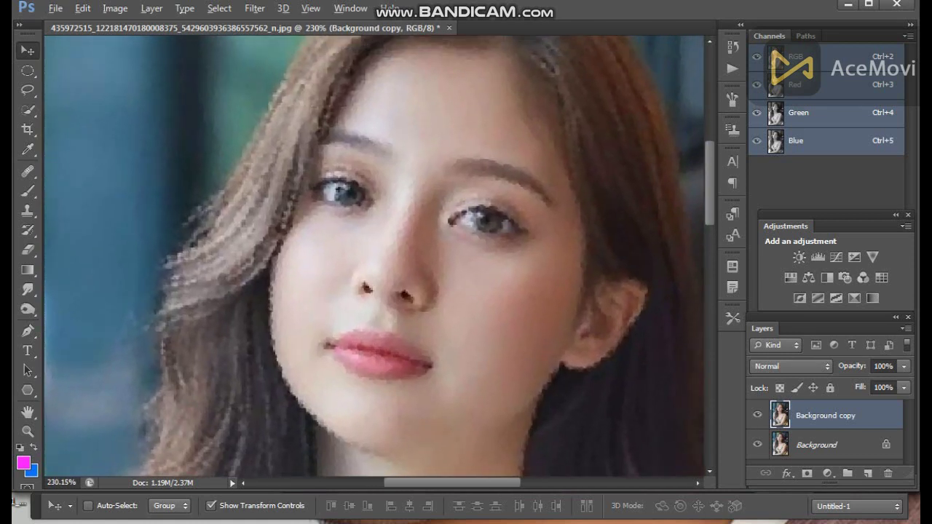
{"action": "scroll", "coordinate": [306, 286], "scroll_direction": "down", "scroll_amount": 2}
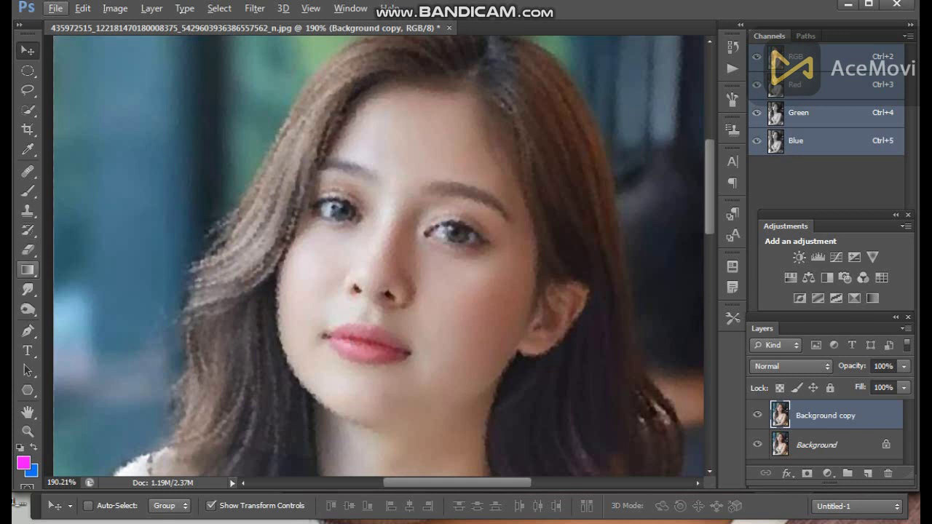
{"action": "left_click", "coordinate": [28, 289]}
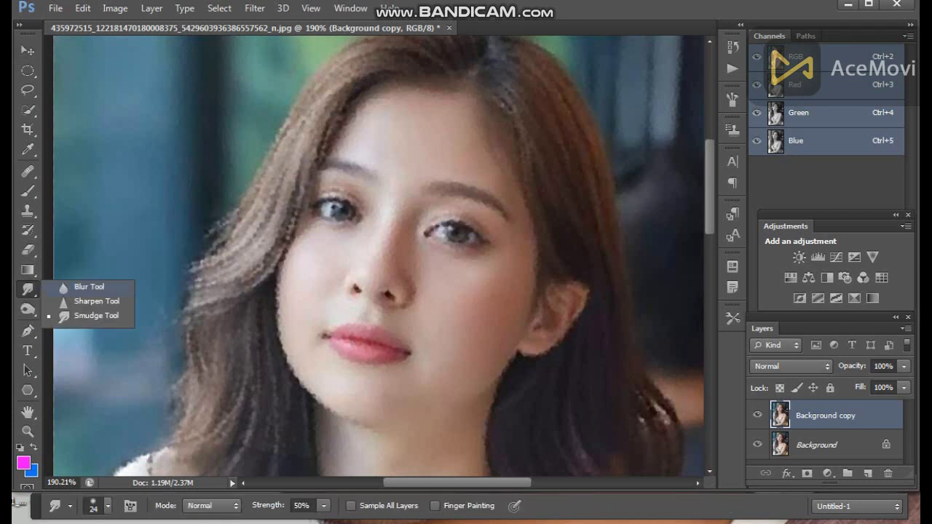
{"action": "right_click", "coordinate": [364, 251]}
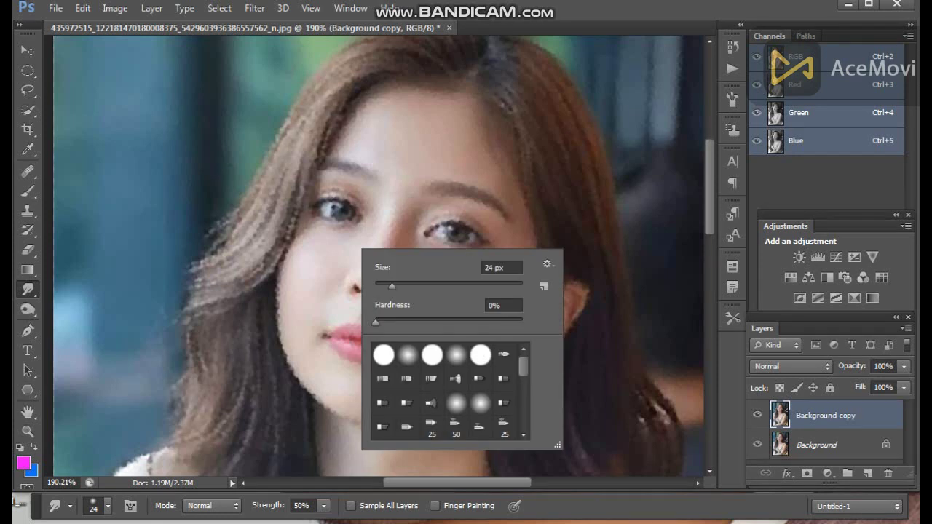
{"action": "left_click_drag", "start_coordinate": [392, 286], "coordinate": [397, 286]}
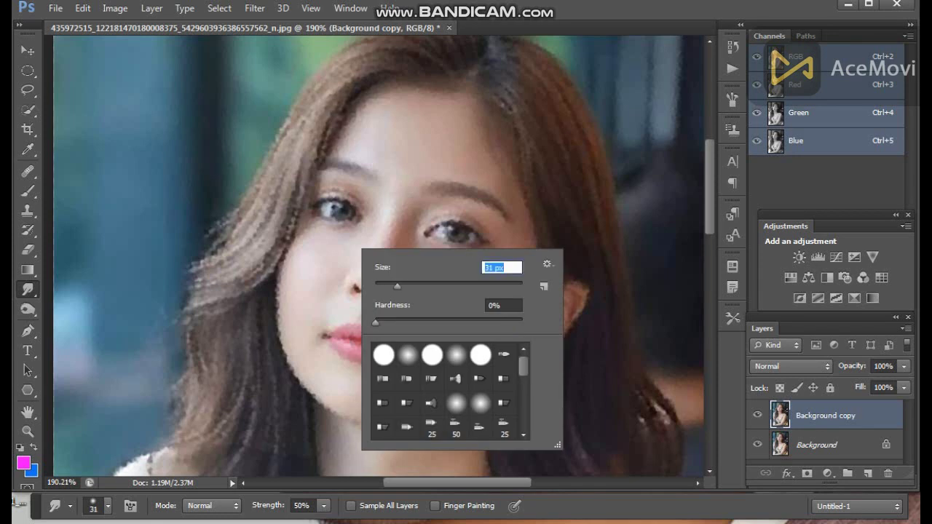
Erase the crystallized effect over the eyes and lips with a 10 px Eraser at 52% opacity.
{"action": "key", "text": "e"}
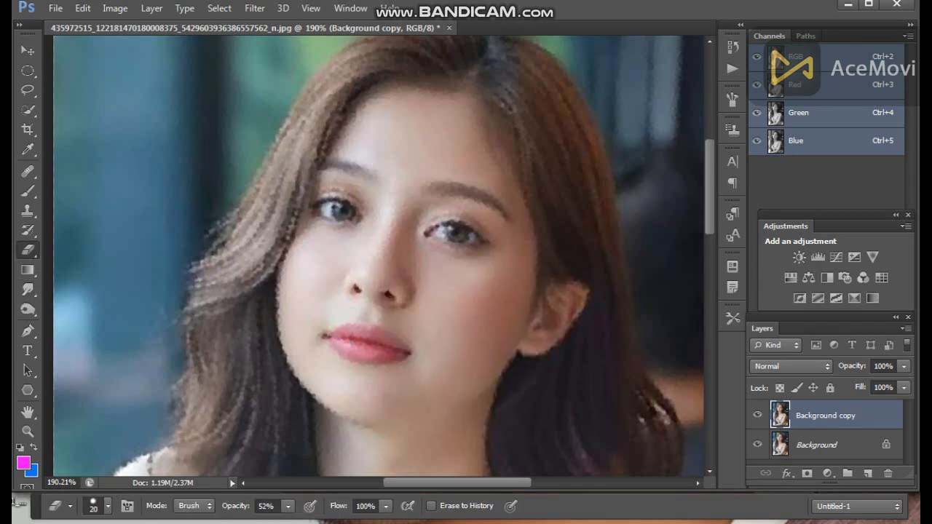
{"action": "right_click", "coordinate": [384, 164]}
{"action": "left_click_drag", "start_coordinate": [410, 201], "coordinate": [404, 202]}
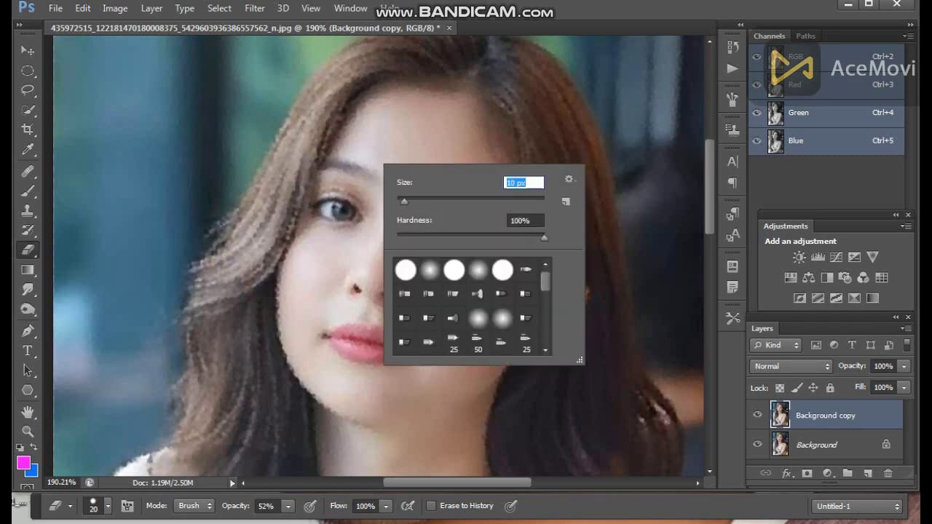
{"action": "key", "text": "Return"}
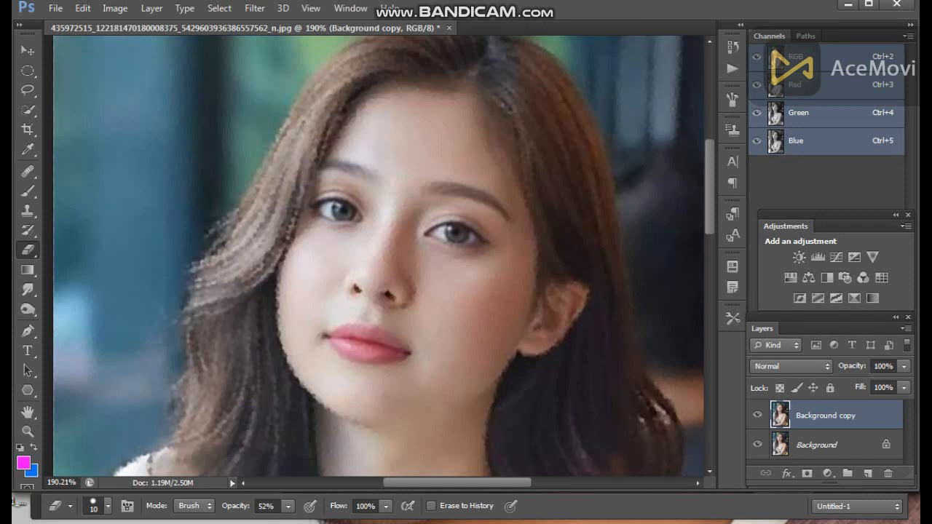
Enlarge the Eraser to 36 px and erase the crystallized effect from the hair around the face.
{"action": "right_click", "coordinate": [373, 210]}
{"action": "mouse_move", "coordinate": [393, 247]}
{"action": "left_mouse_down"}
{"action": "mouse_move", "coordinate": [448, 247]}
{"action": "mouse_move", "coordinate": [413, 247]}
{"action": "left_mouse_up"}
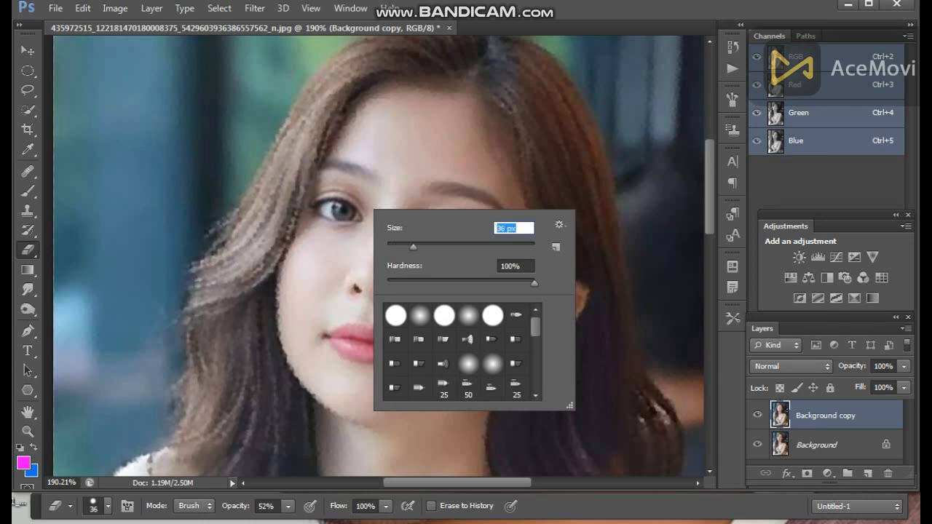
{"action": "key", "text": "Return"}
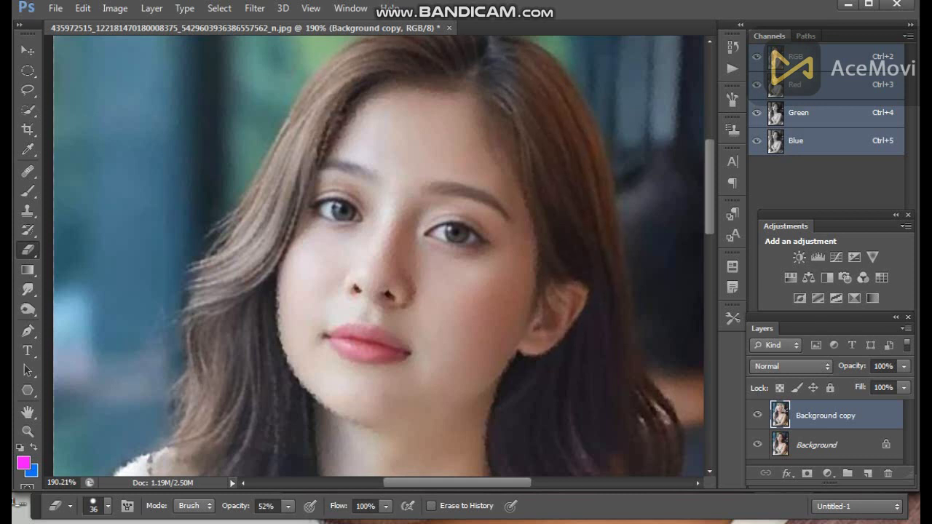
Erase the crystallized effect over the long lower hair and the chain strap on the shoulder.
{"action": "scroll", "coordinate": [520, 343], "scroll_direction": "down", "scroll_amount": 8}
{"action": "left_click_drag", "start_coordinate": [520, 344], "coordinate": [505, 178]}
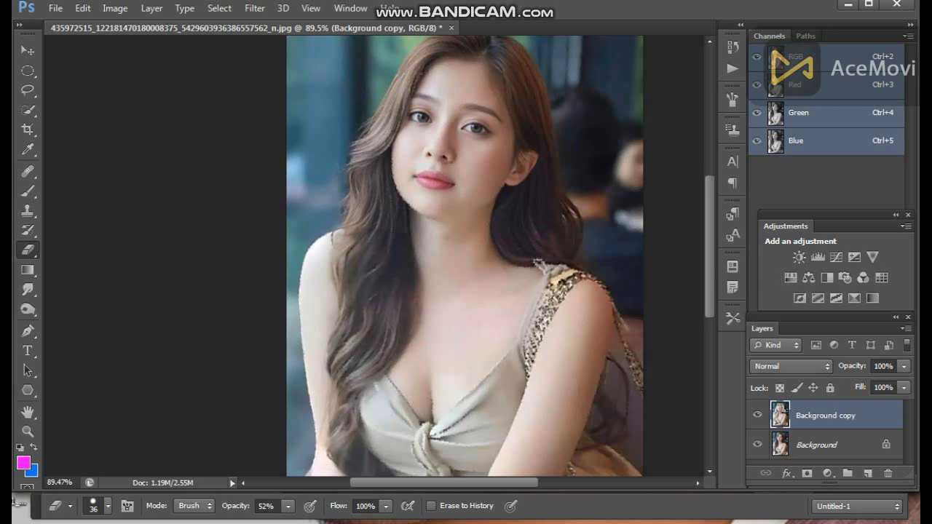
{"action": "left_click_drag", "start_coordinate": [544, 332], "coordinate": [565, 280]}
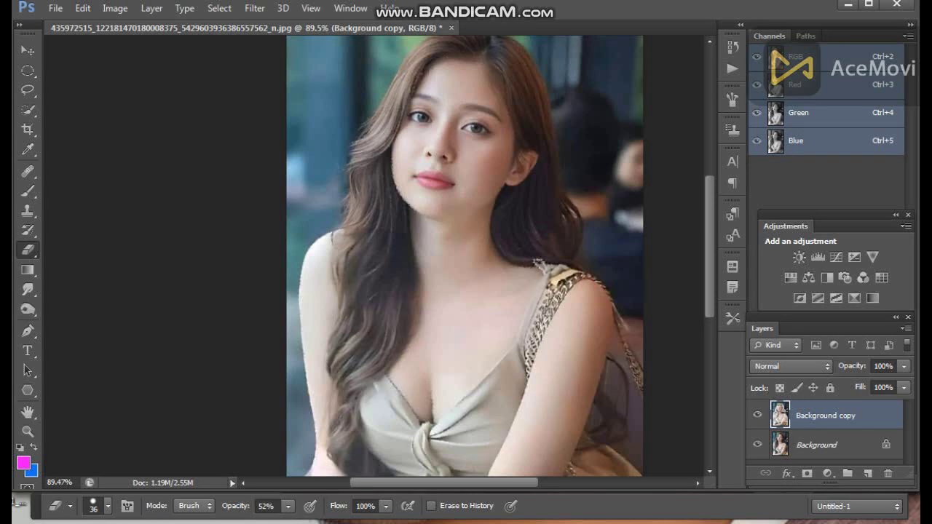
Smudge the jagged edge along the cheek and jawline smooth with the 31 px brush at 50% strength.
{"action": "scroll", "coordinate": [416, 328], "scroll_direction": "up", "scroll_amount": 5}
{"action": "left_click_drag", "start_coordinate": [417, 109], "coordinate": [371, 438]}
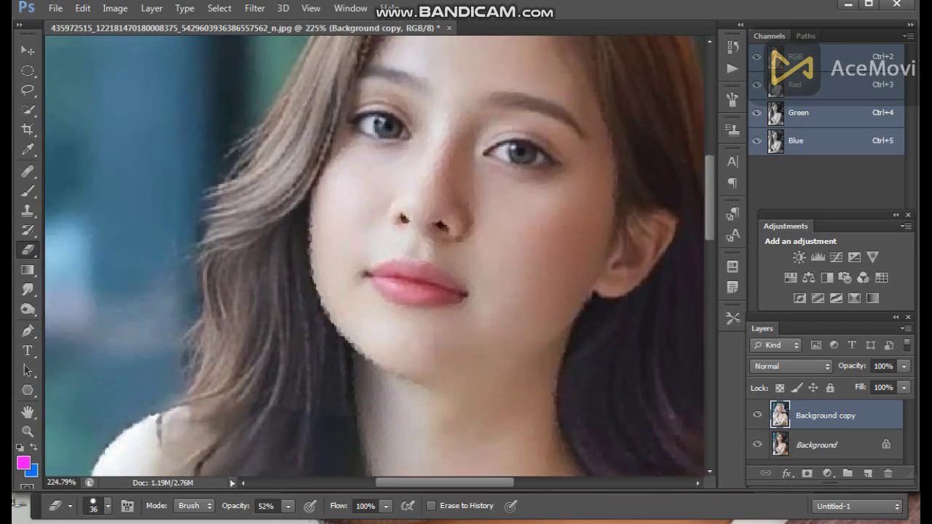
{"action": "left_click", "coordinate": [28, 289]}
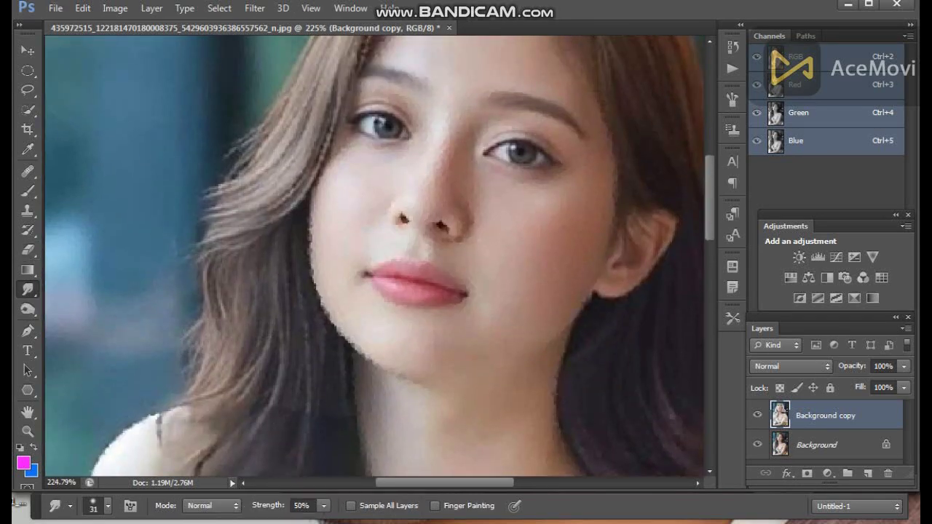
{"action": "mouse_move", "coordinate": [331, 164]}
{"action": "left_mouse_down"}
{"action": "mouse_move", "coordinate": [311, 204]}
{"action": "mouse_move", "coordinate": [309, 241]}
{"action": "mouse_move", "coordinate": [333, 327]}
{"action": "mouse_move", "coordinate": [368, 358]}
{"action": "mouse_move", "coordinate": [444, 360]}
{"action": "mouse_move", "coordinate": [493, 324]}
{"action": "mouse_move", "coordinate": [469, 302]}
{"action": "left_mouse_up"}
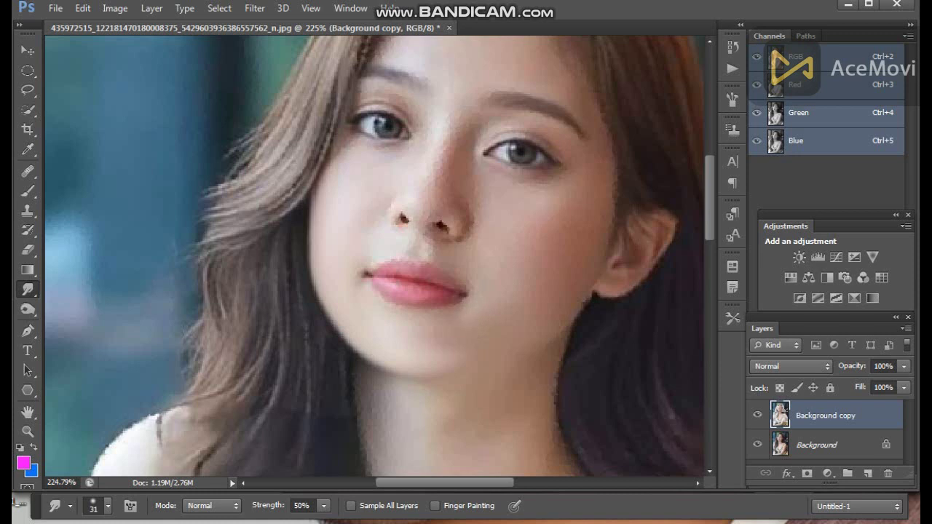
Undo the last smudge along the jawline, lower the Smudge strength to 4% and smooth the face edge again.
{"action": "key", "text": "ctrl+z"}
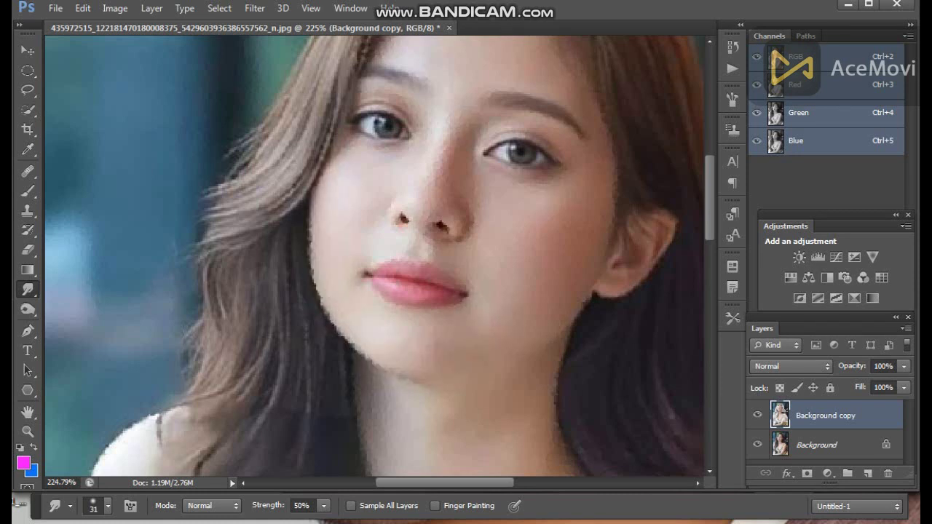
{"action": "left_click", "coordinate": [352, 506]}
{"action": "left_click", "coordinate": [352, 506]}
{"action": "left_click", "coordinate": [323, 506]}
{"action": "left_click_drag", "start_coordinate": [323, 521], "coordinate": [289, 521]}
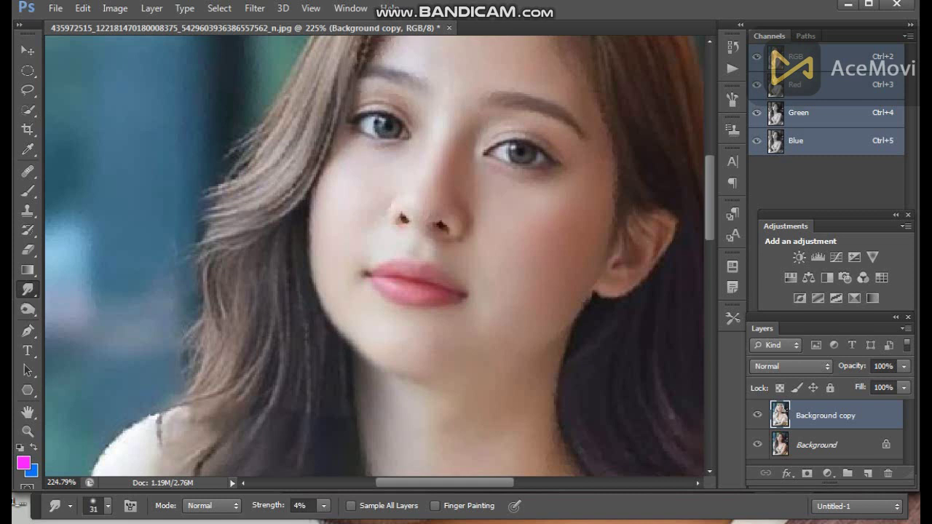
Continue smoothing the face and neck at 4% Smudge strength, enlarging the brush to 46 px.
{"action": "scroll", "coordinate": [374, 257], "scroll_direction": "up", "scroll_amount": 3}
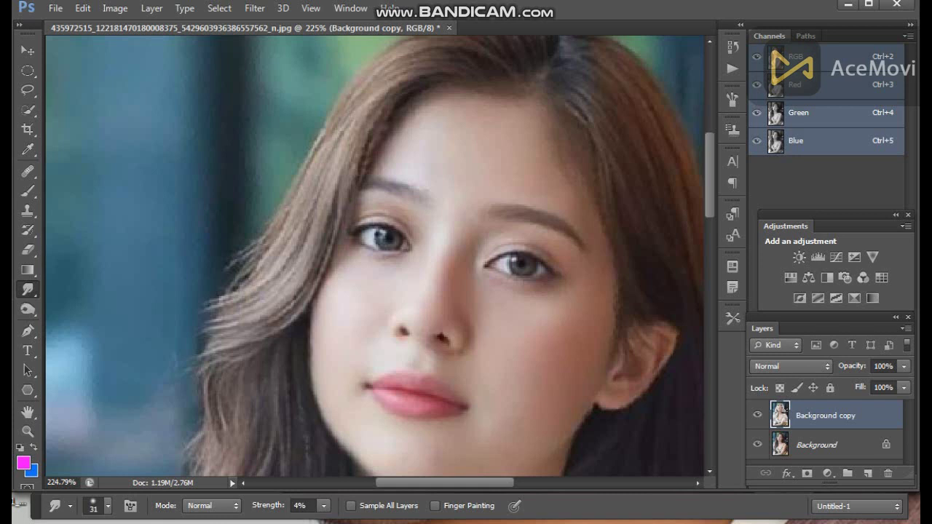
{"action": "scroll", "coordinate": [378, 255], "scroll_direction": "down", "scroll_amount": 3}
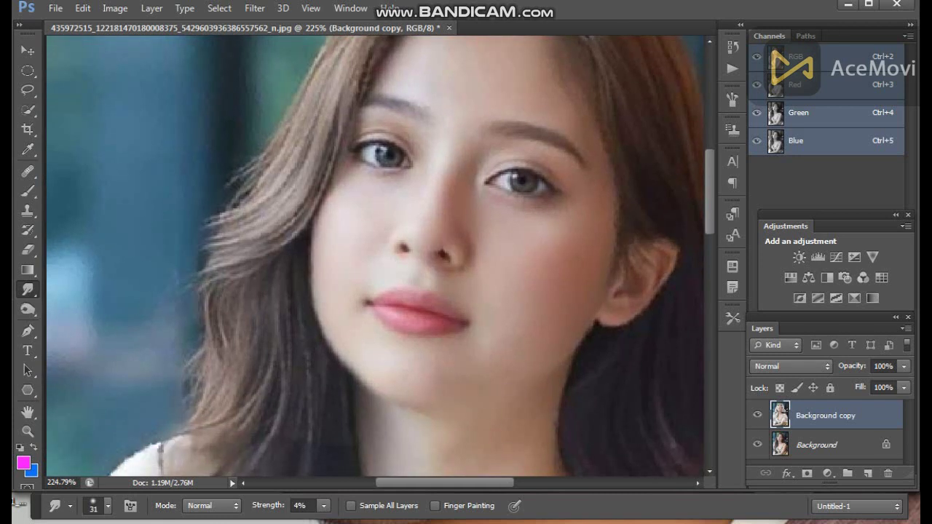
{"action": "scroll", "coordinate": [450, 364], "scroll_direction": "down", "scroll_amount": 5}
{"action": "left_click_drag", "start_coordinate": [451, 416], "coordinate": [407, 237]}
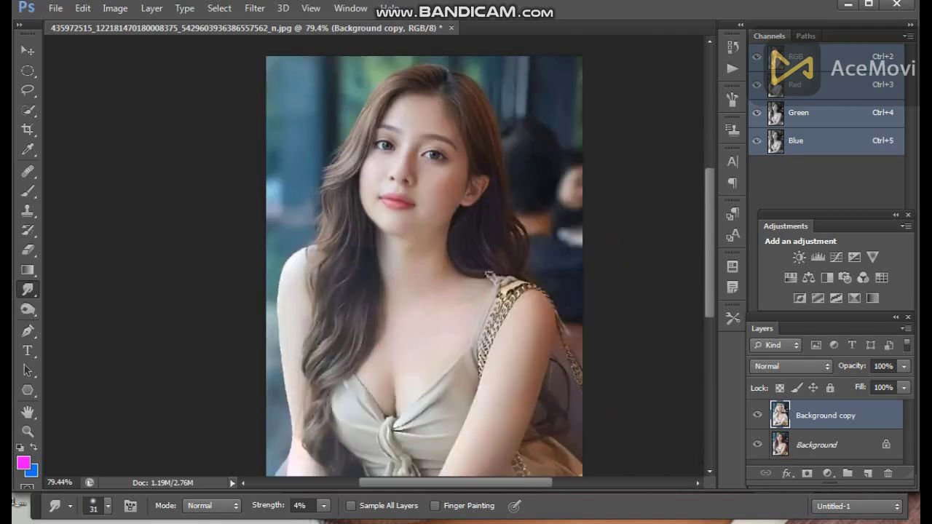
{"action": "right_click", "coordinate": [424, 231]}
{"action": "type", "text": "46"}
{"action": "key", "text": "Return"}
Flatten the image and add a Curves adjustment layer with a midtone point at input 111, output 142 and the black point at input 34.
{"action": "left_click", "coordinate": [152, 8]}
{"action": "left_click", "coordinate": [212, 483]}
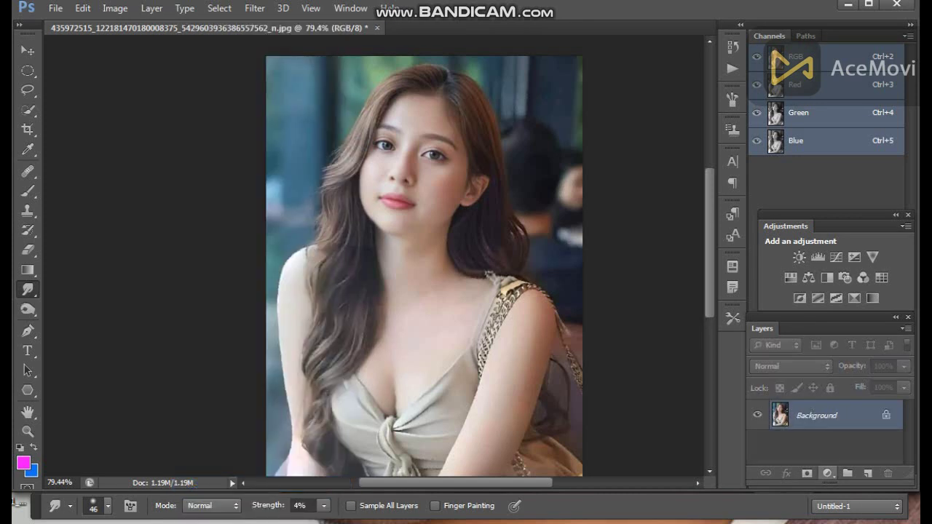
{"action": "left_click", "coordinate": [827, 474]}
{"action": "left_click", "coordinate": [853, 239]}
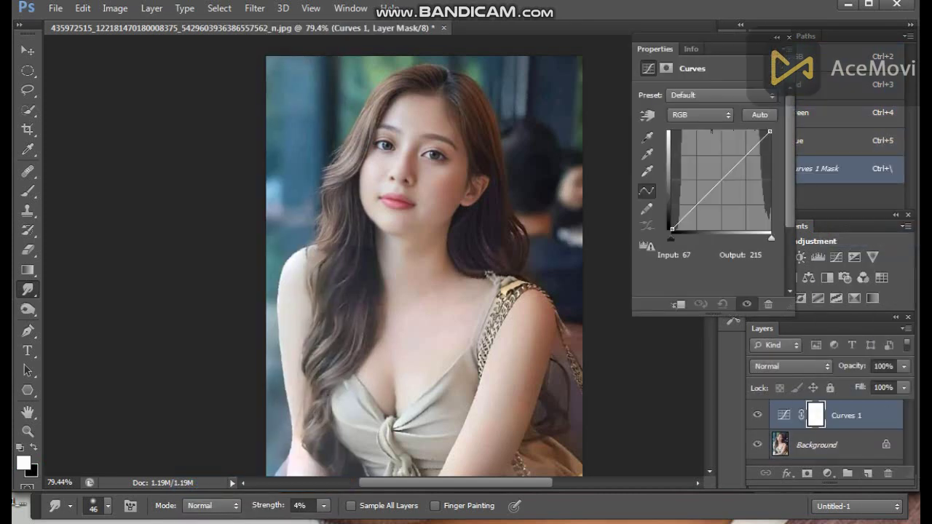
{"action": "left_click_drag", "start_coordinate": [715, 188], "coordinate": [715, 175]}
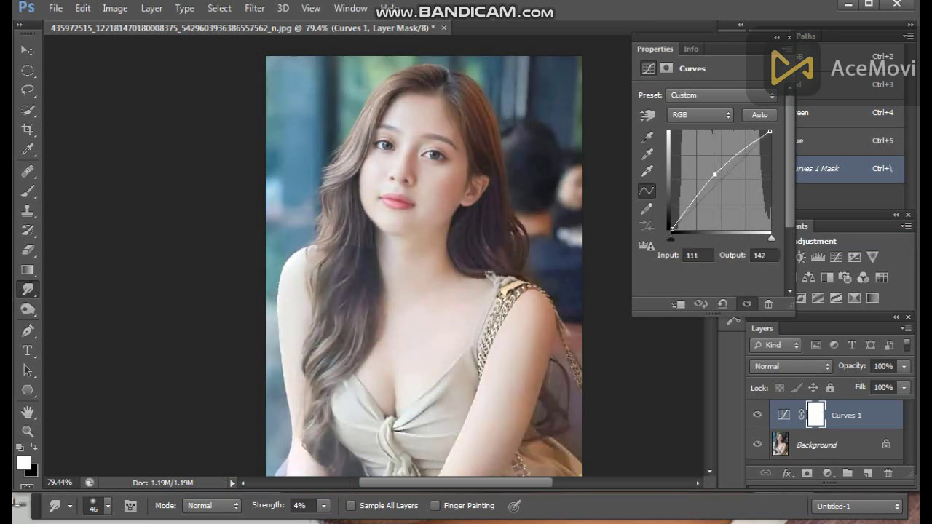
{"action": "left_click_drag", "start_coordinate": [671, 229], "coordinate": [684, 229]}
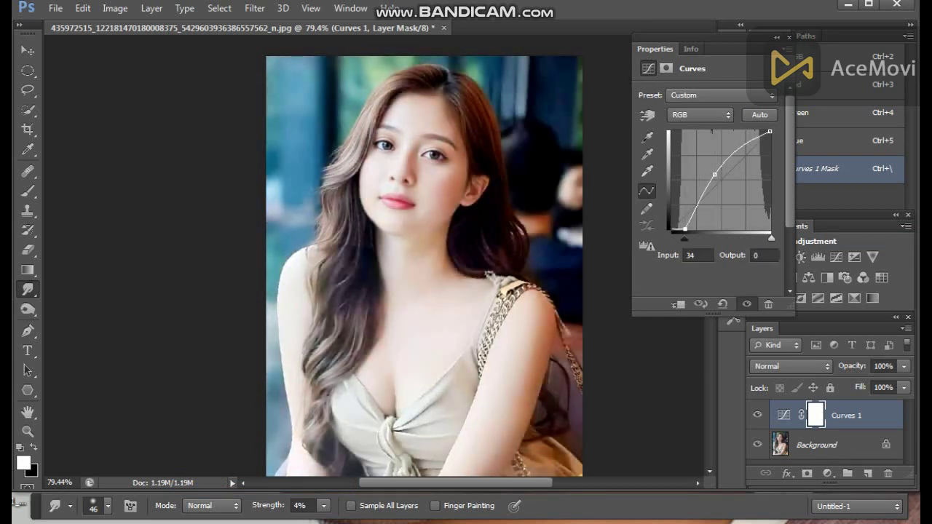
{"action": "left_click", "coordinate": [788, 36]}
Add a Levels adjustment layer with the shadow input at 23 and the midtones at 1.32.
{"action": "left_click", "coordinate": [818, 258]}
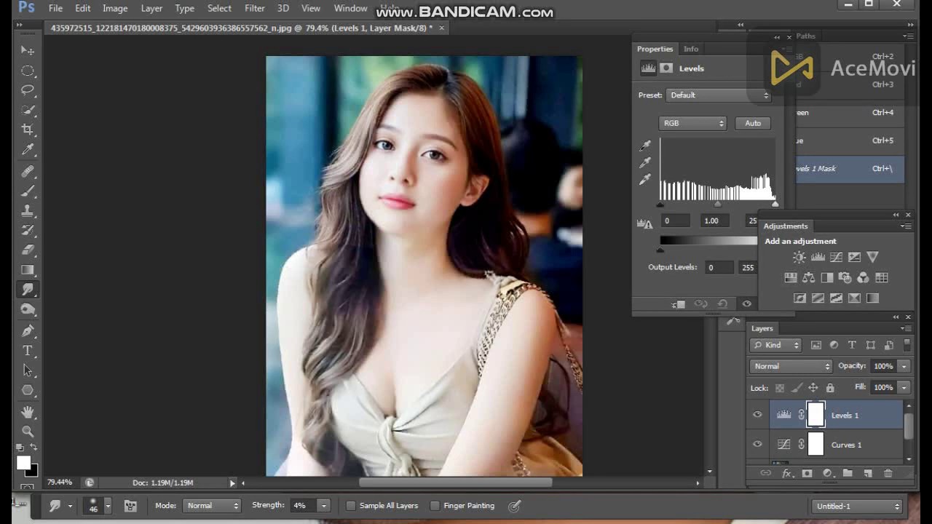
{"action": "left_click_drag", "start_coordinate": [717, 205], "coordinate": [670, 205]}
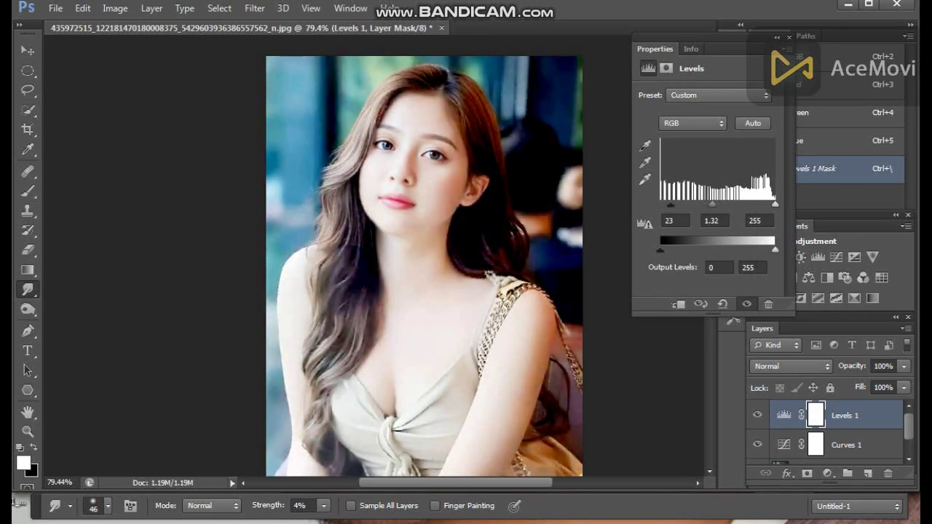
{"action": "left_click", "coordinate": [788, 37]}
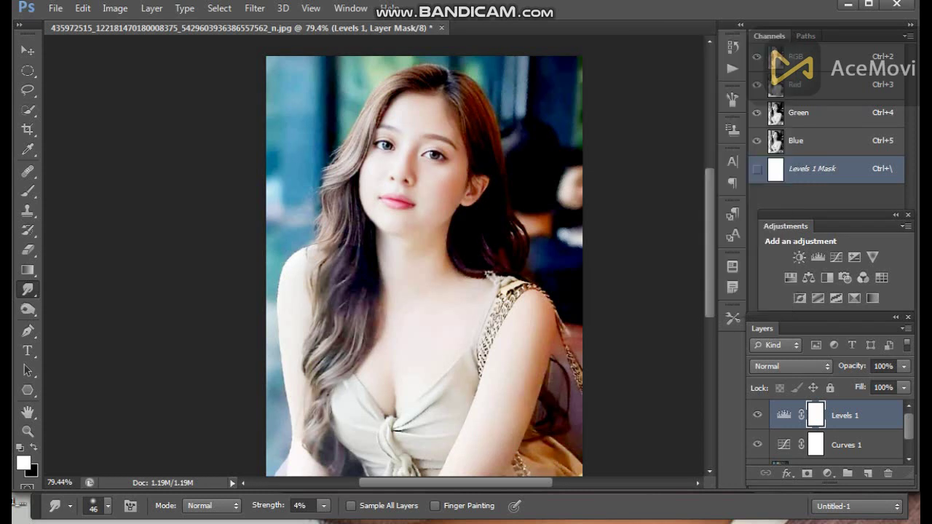